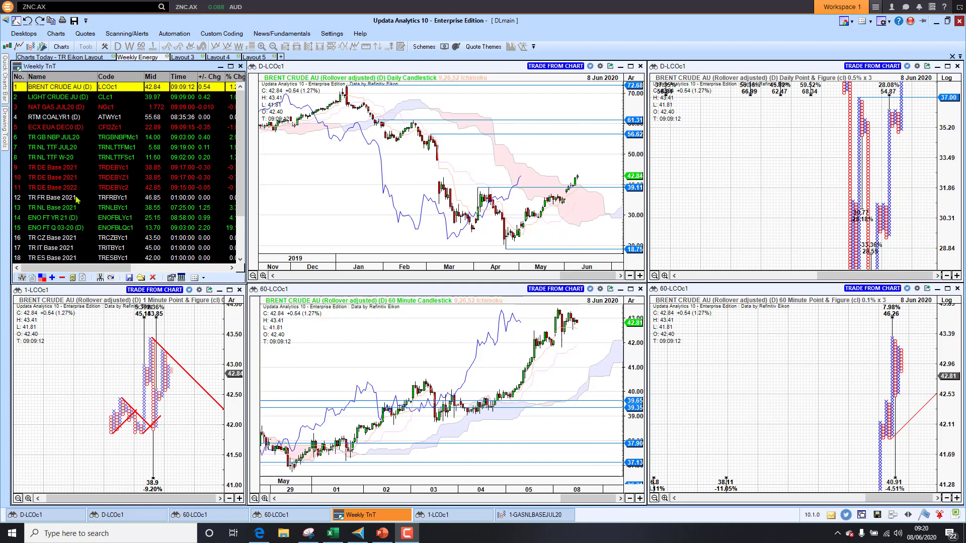
- Switch to the energy markets deck in PowerPoint and page from the title slide to slide 3
{"action": "left_click", "coordinate": [405, 534]}
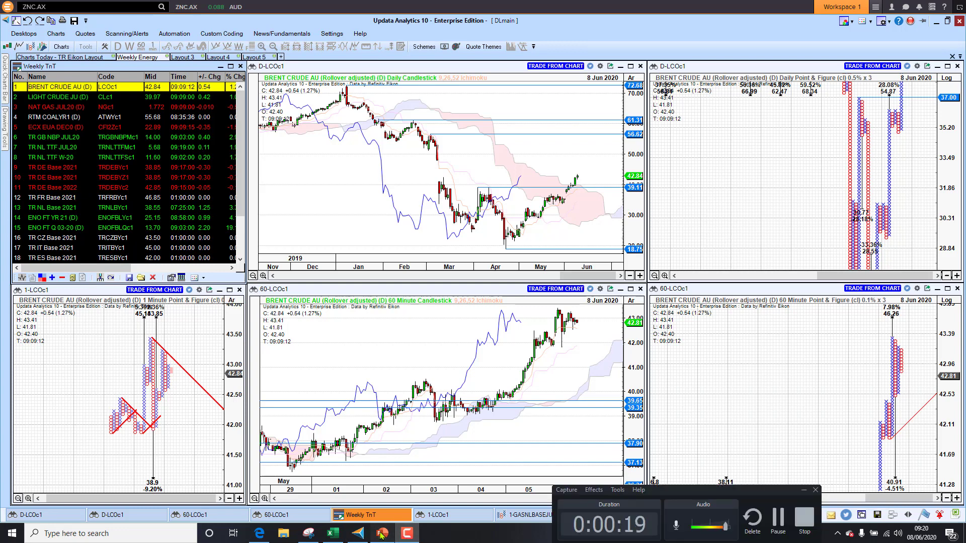
{"action": "key", "text": "alt+Tab"}
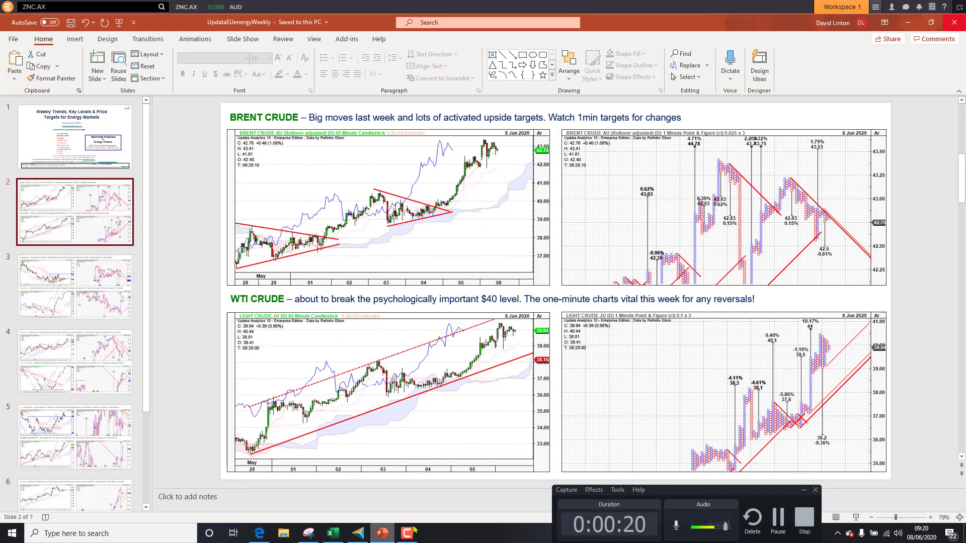
{"action": "left_click", "coordinate": [804, 491]}
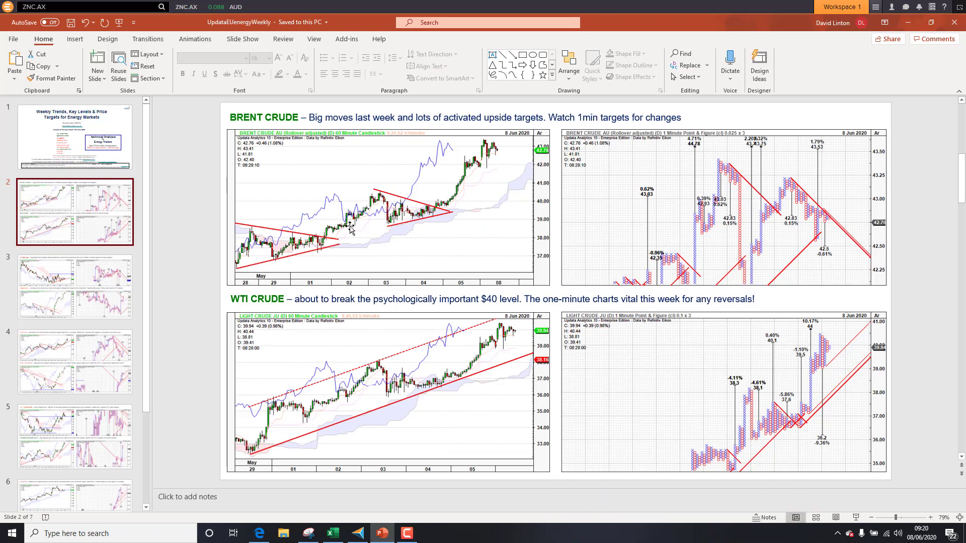
{"action": "left_click", "coordinate": [34, 150]}
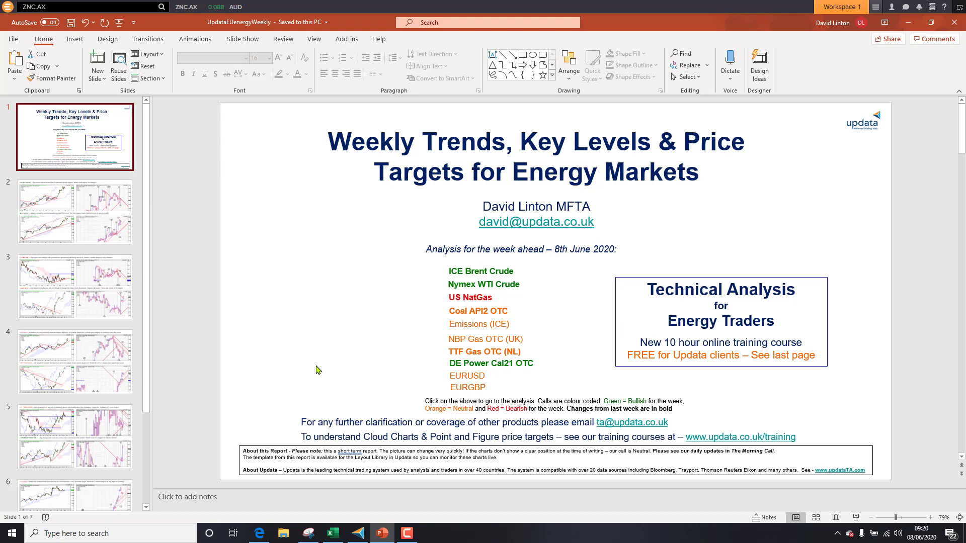
{"action": "left_click", "coordinate": [51, 221]}
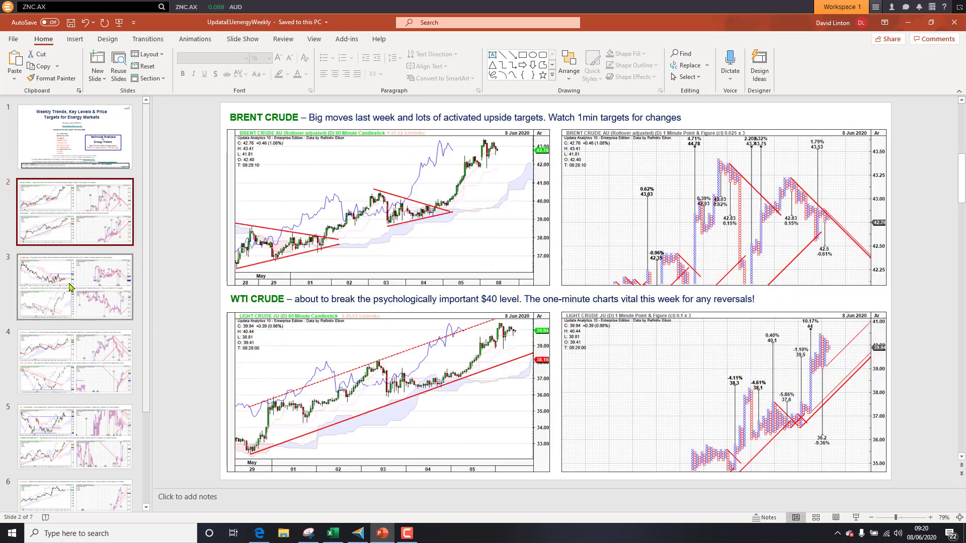
{"action": "left_click", "coordinate": [85, 283]}
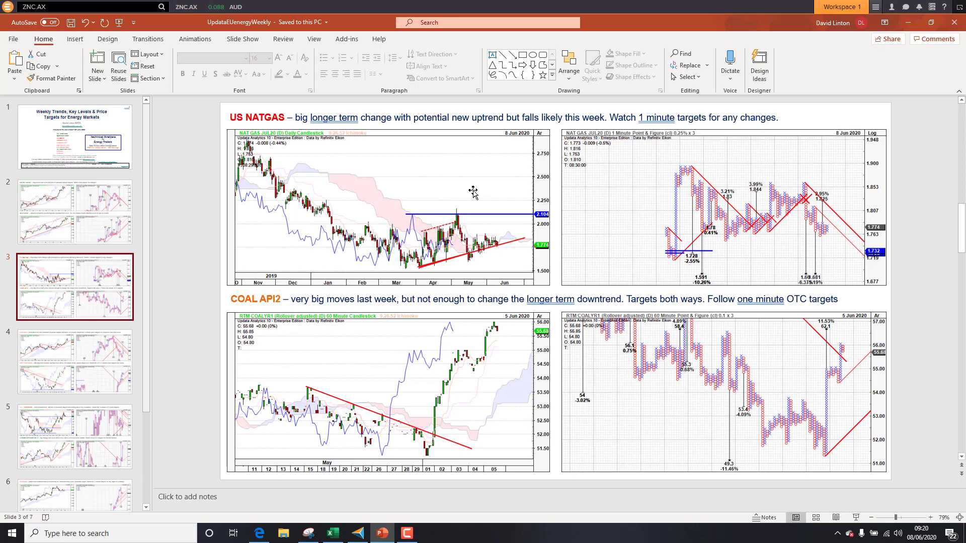
- Back in Updata, open the Charts Today - TR Eikon Layout and load the US Dollar Index
{"action": "key", "text": "alt+Tab"}
{"action": "key", "text": "Tab"}
{"action": "key", "text": "Tab"}
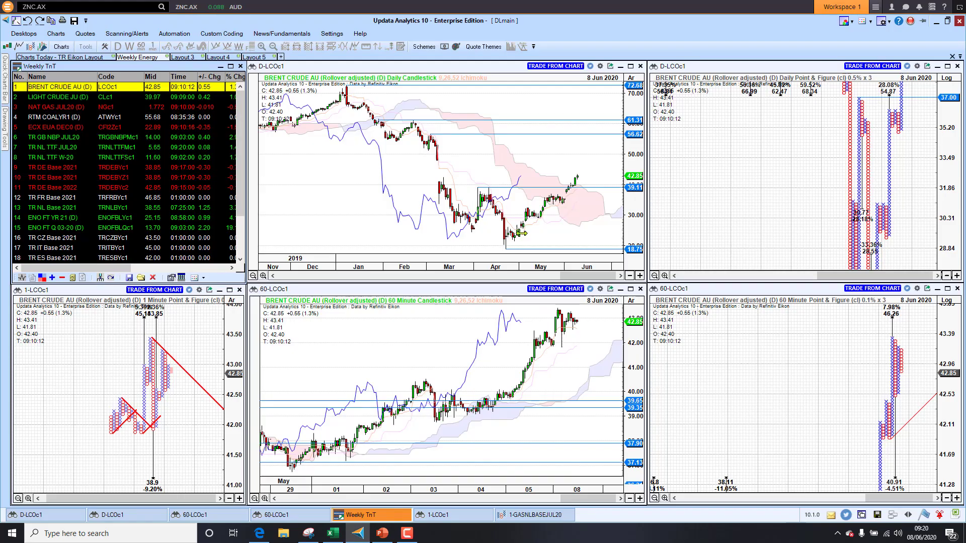
{"action": "left_click", "coordinate": [45, 58]}
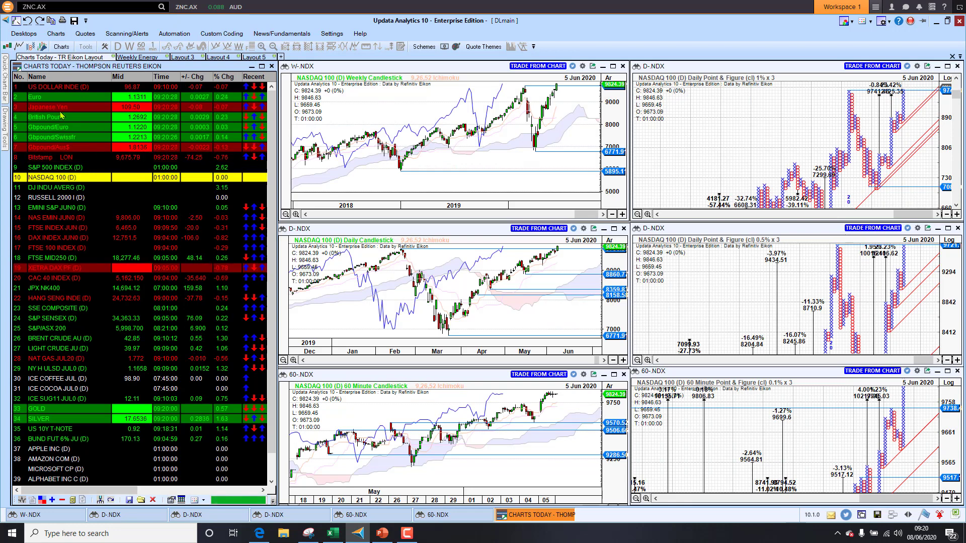
{"action": "left_click", "coordinate": [52, 89]}
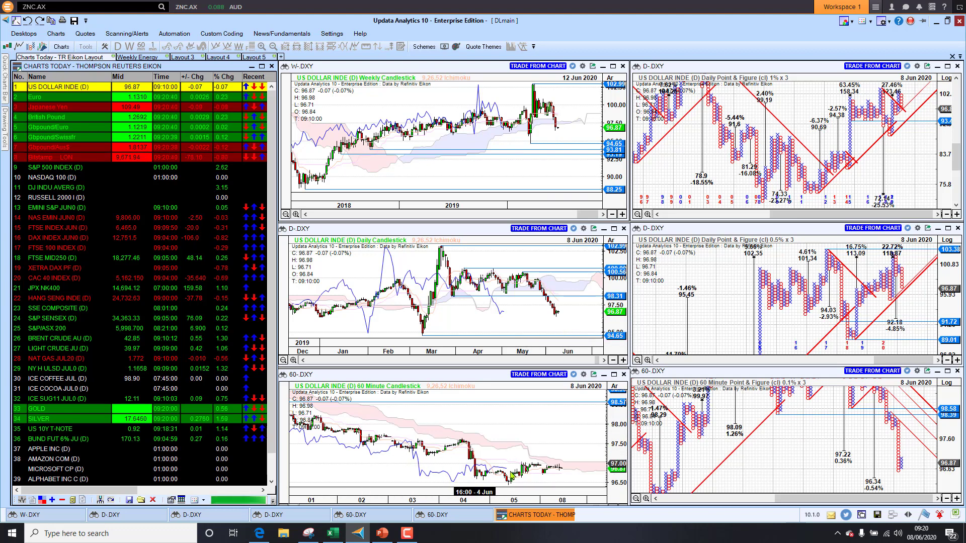
- Load the Euro into the six linked charts, then switch them to the Japanese Yen
{"action": "left_click", "coordinate": [51, 97]}
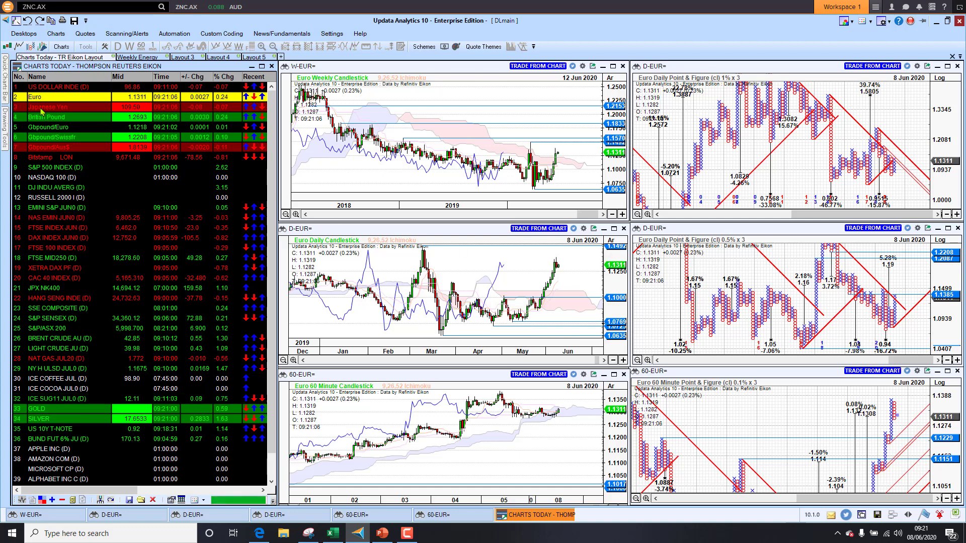
{"action": "left_click", "coordinate": [43, 110]}
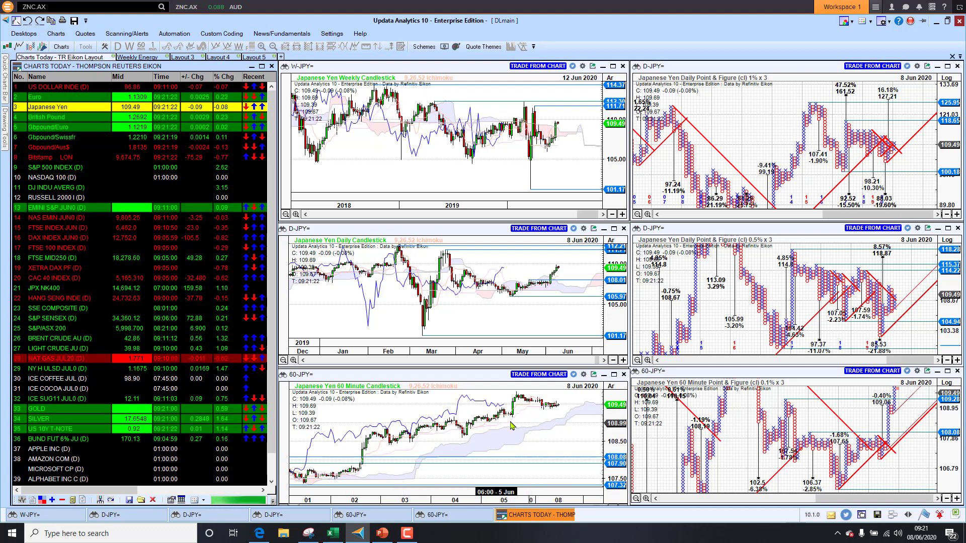
- Show the British Pound in the linked charts, then switch them to Gbpound/Euro (GBPEUR)
{"action": "left_click", "coordinate": [63, 118]}
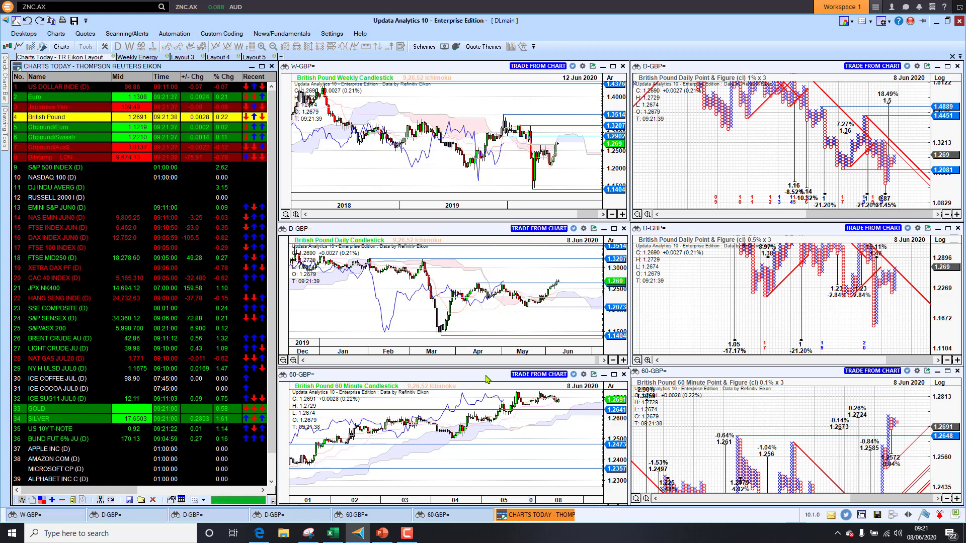
{"action": "left_click", "coordinate": [51, 127]}
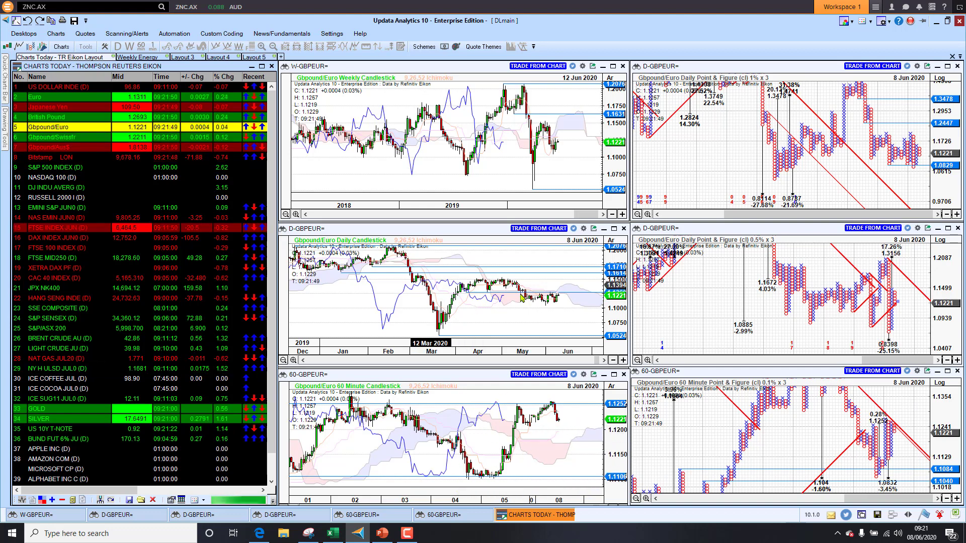
- Load Gbpound/Swissfr into the linked charts, then switch them to Gbpound/Aus$ (GBPAUD)
{"action": "left_click", "coordinate": [74, 138]}
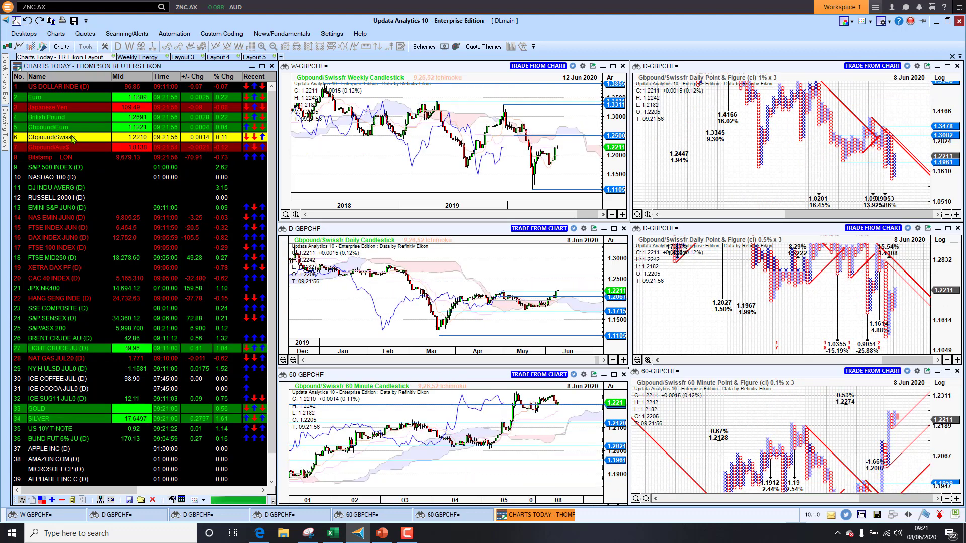
{"action": "left_click", "coordinate": [61, 147]}
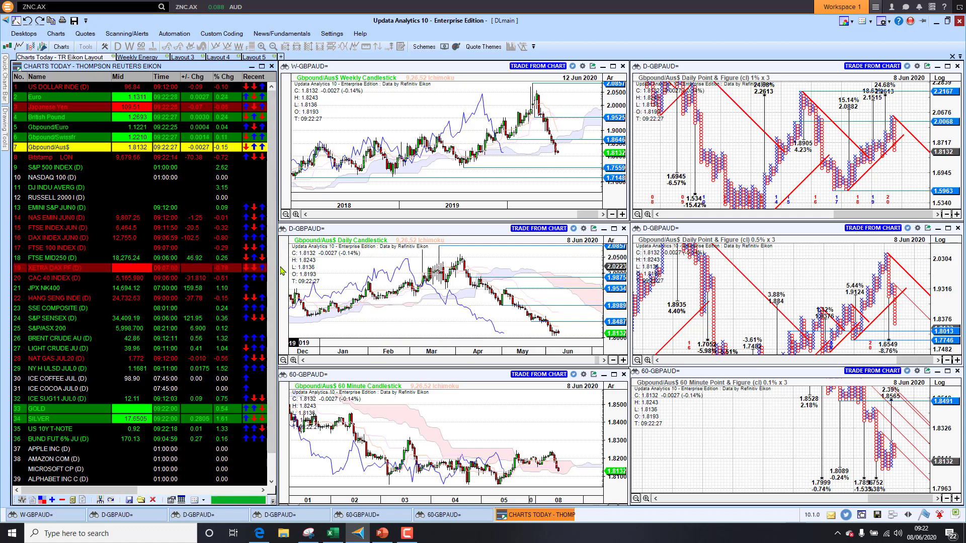
- Show Bitstamp Bitcoin in the linked charts, then switch them to the S&P 500 Index
{"action": "left_click", "coordinate": [46, 160]}
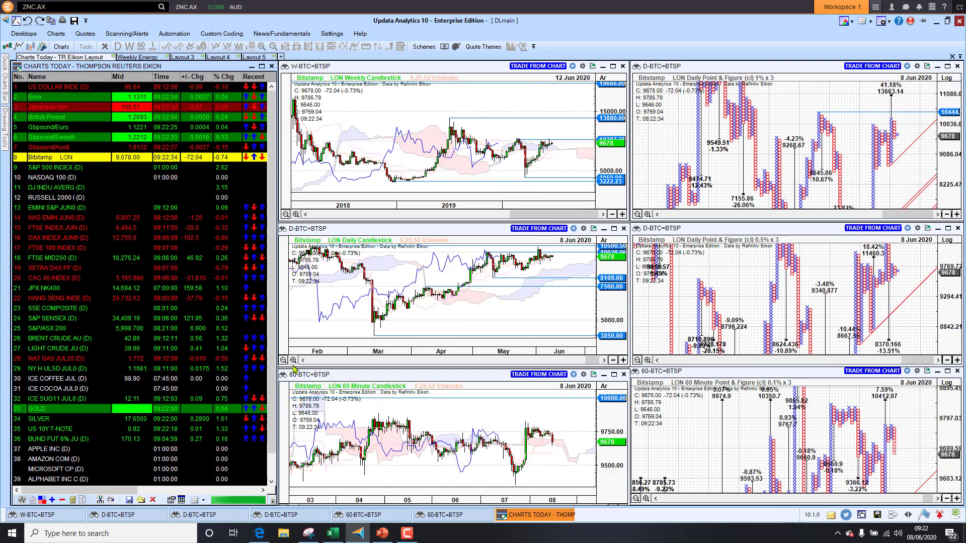
{"action": "left_click", "coordinate": [53, 168]}
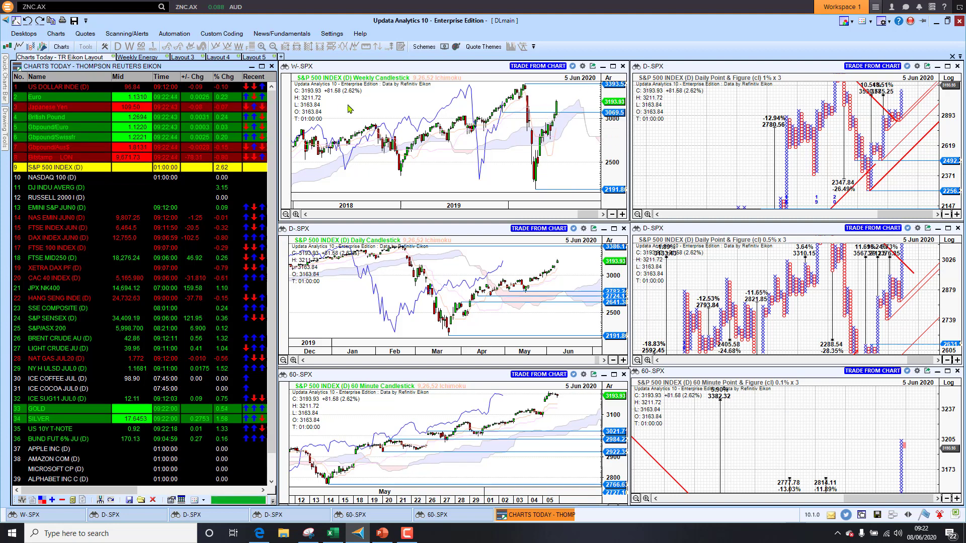
- Load NASDAQ 100 into the linked charts, then switch them to the DJ Industrial Average
{"action": "left_click", "coordinate": [43, 178]}
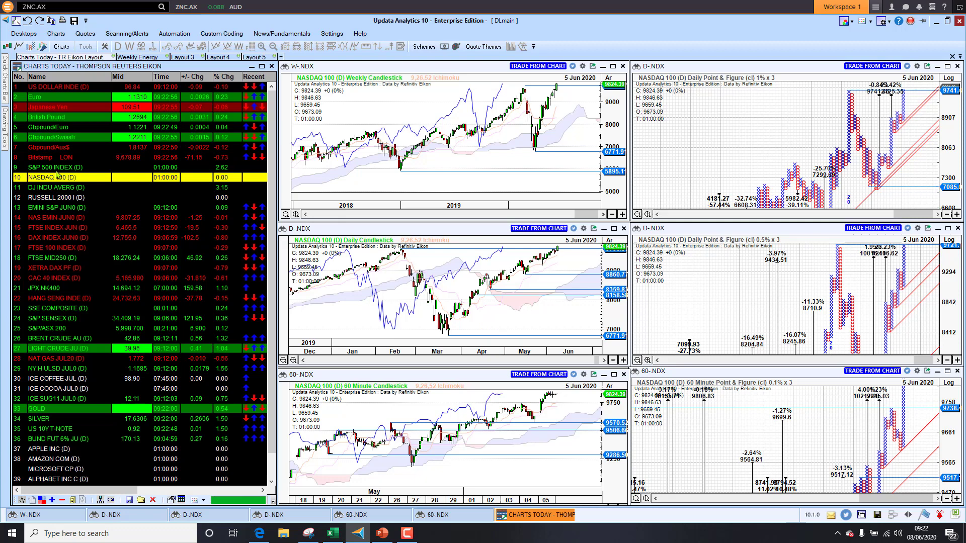
{"action": "left_click", "coordinate": [54, 188]}
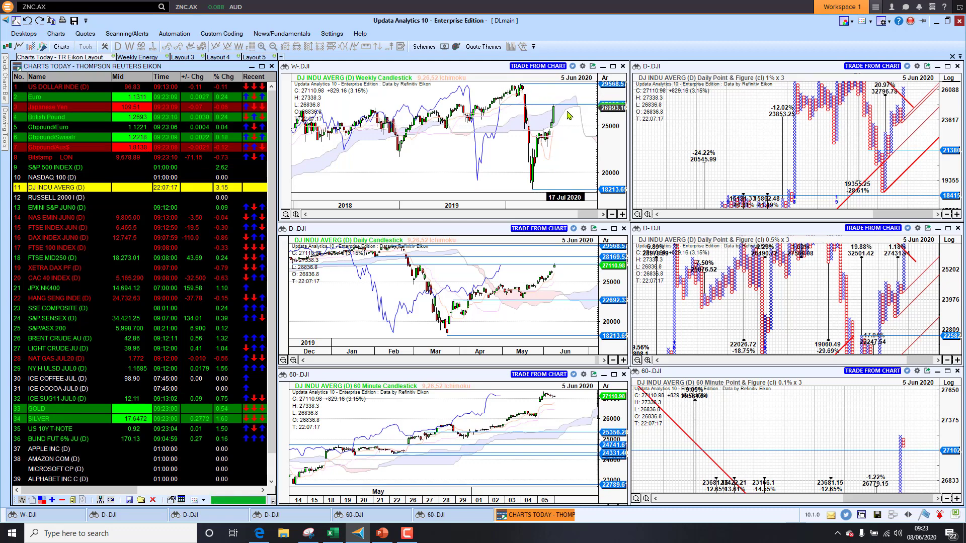
- Step the linked charts through EMINI S&P JUN0 and NAS EMIN JUN0 futures to XETRA DAX
{"action": "left_click", "coordinate": [57, 209]}
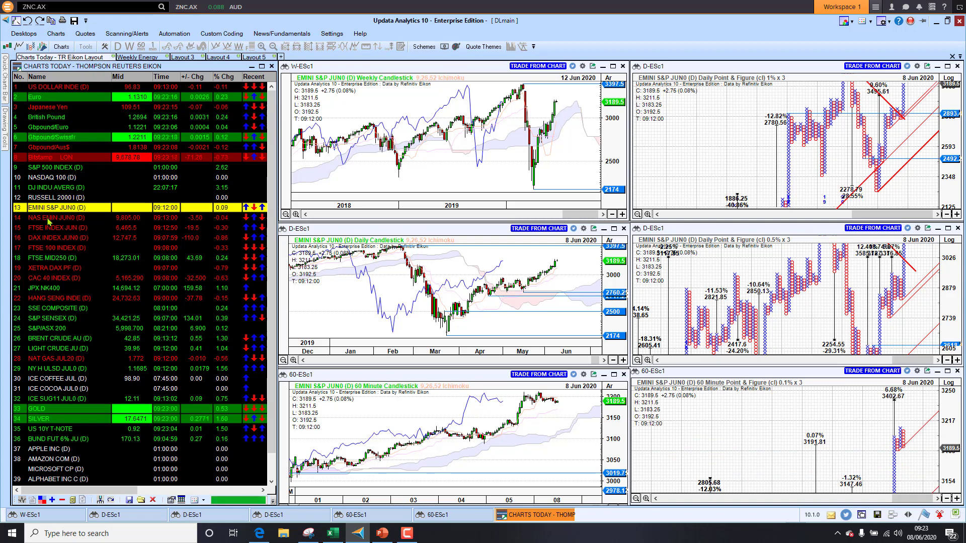
{"action": "left_click", "coordinate": [49, 220]}
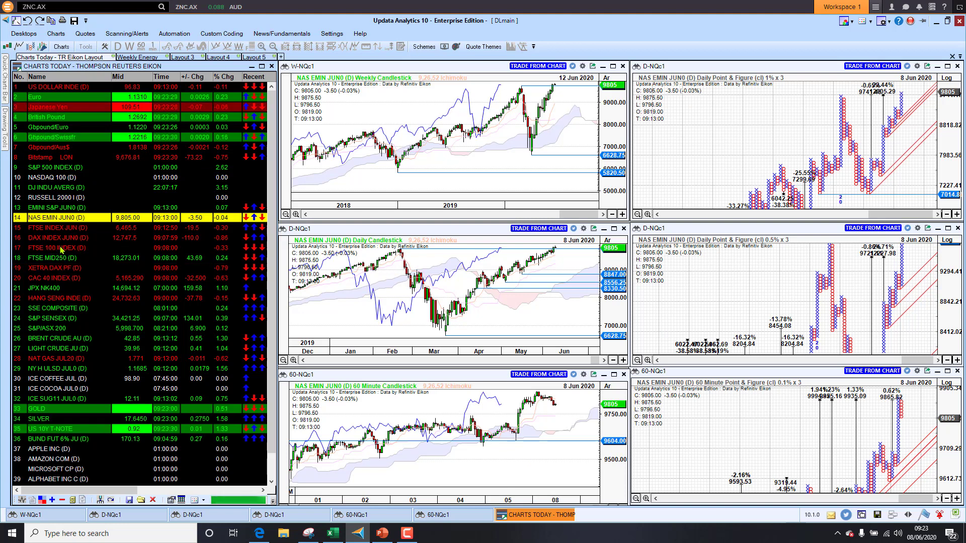
{"action": "left_click", "coordinate": [46, 273]}
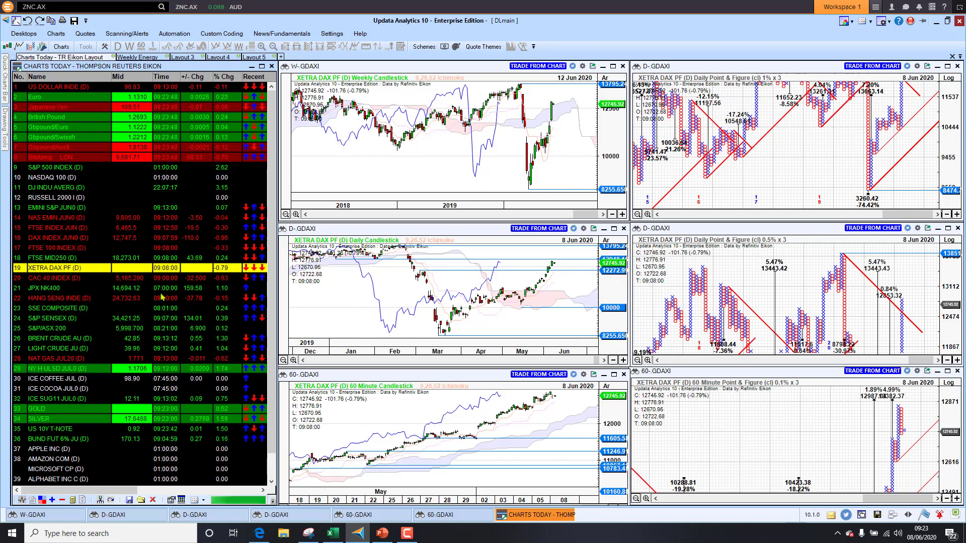
- Cycle the charts through CAC 40, JPX NK400, Hang Seng, SSE Composite and GOLD, then open Weekly Energy
{"action": "left_click", "coordinate": [55, 278]}
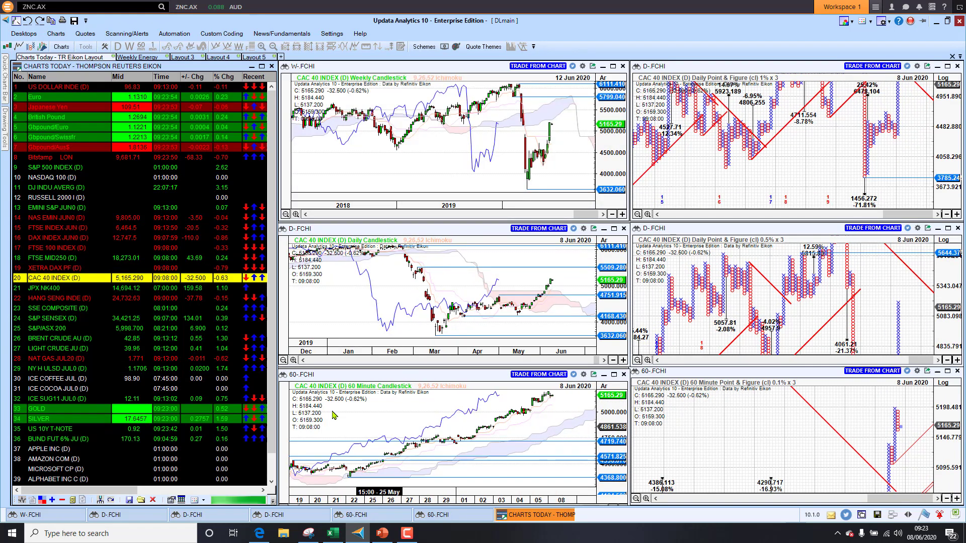
{"action": "left_click", "coordinate": [37, 291]}
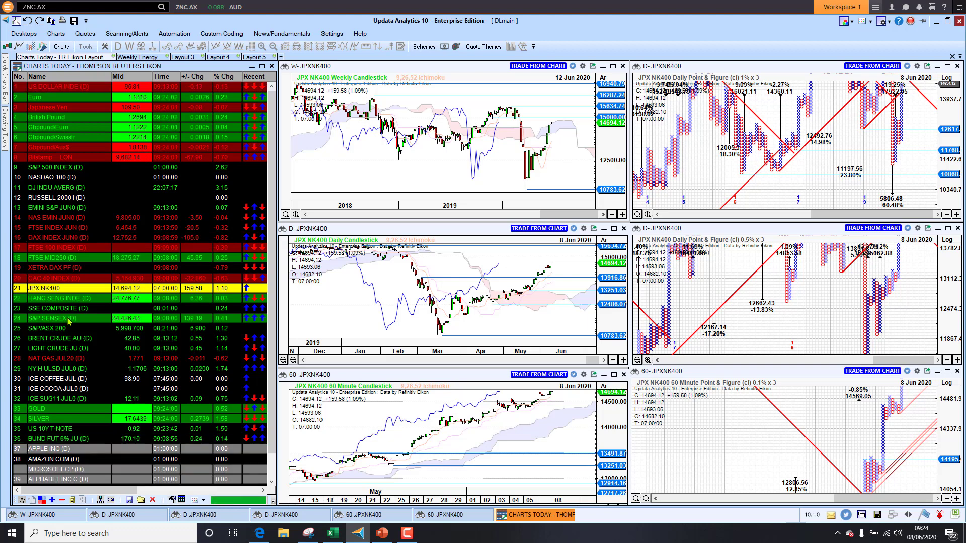
{"action": "left_click", "coordinate": [50, 298]}
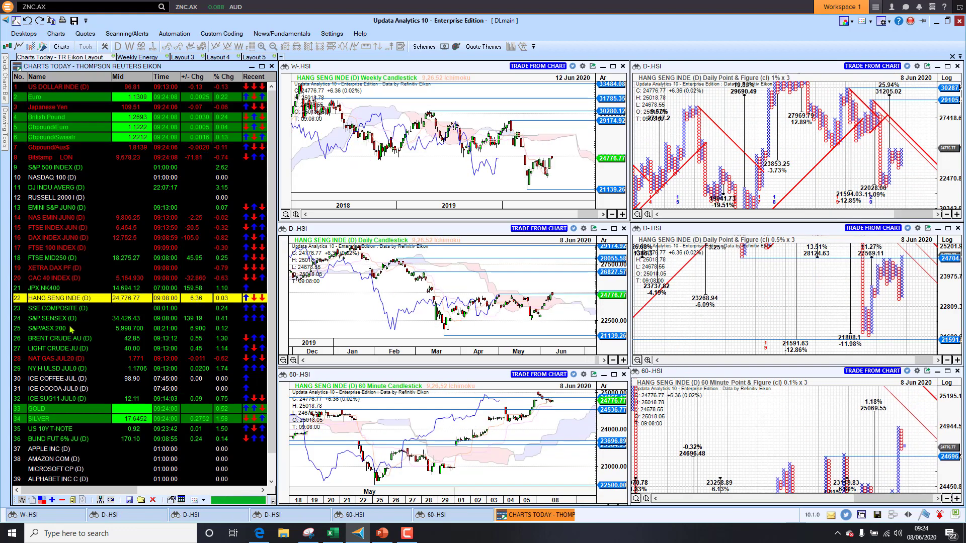
{"action": "left_click", "coordinate": [45, 309]}
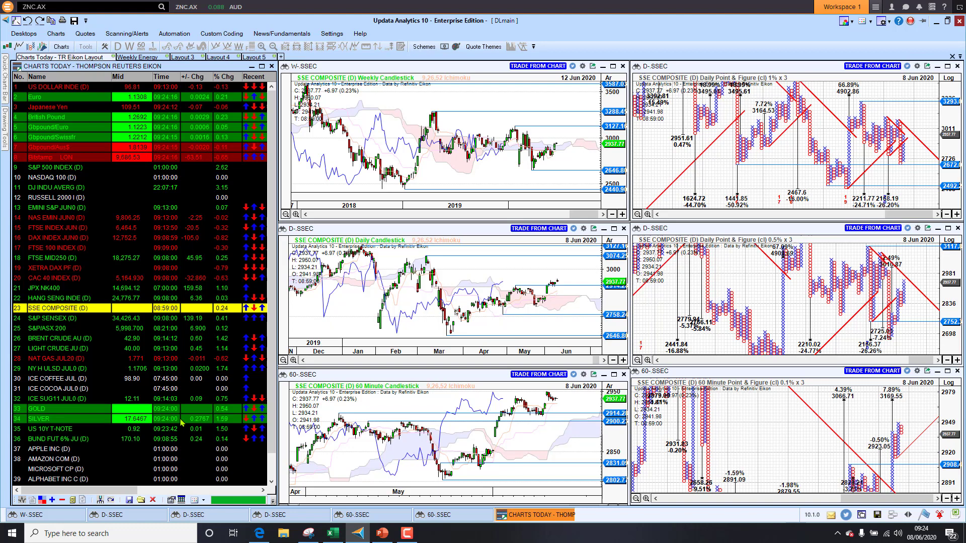
{"action": "left_click", "coordinate": [58, 413]}
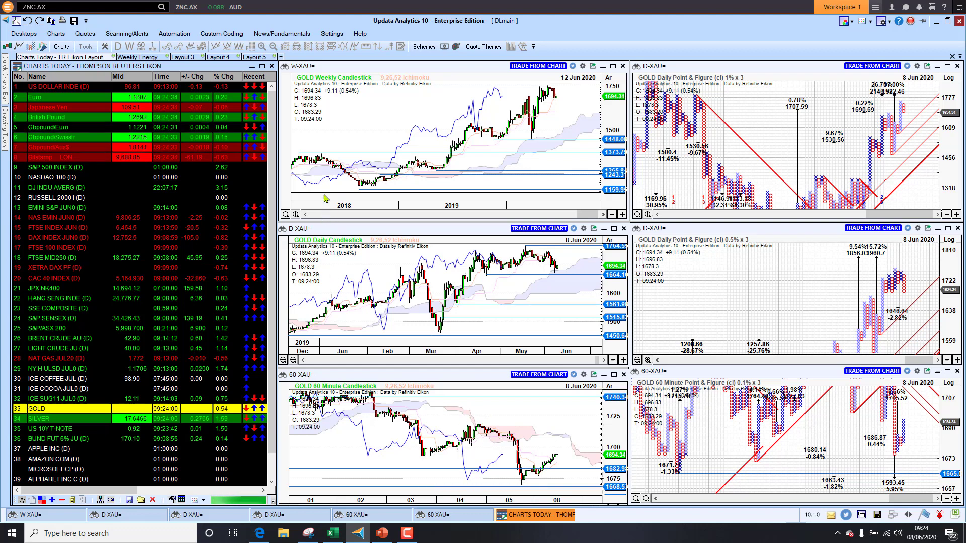
{"action": "left_click", "coordinate": [139, 57]}
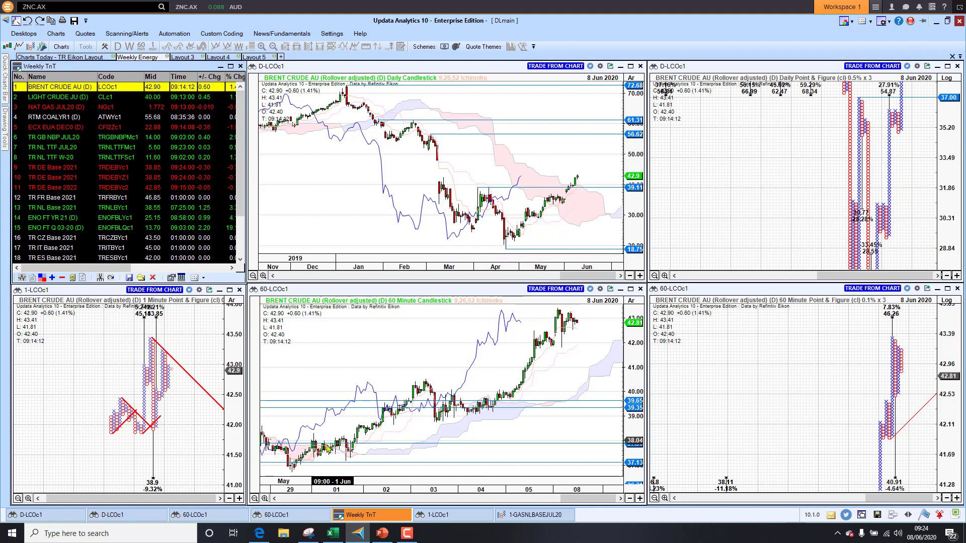
- Zoom out the 1-minute Brent (1-LCOc1) point & figure chart to show more recent columns
{"action": "left_click", "coordinate": [222, 488]}
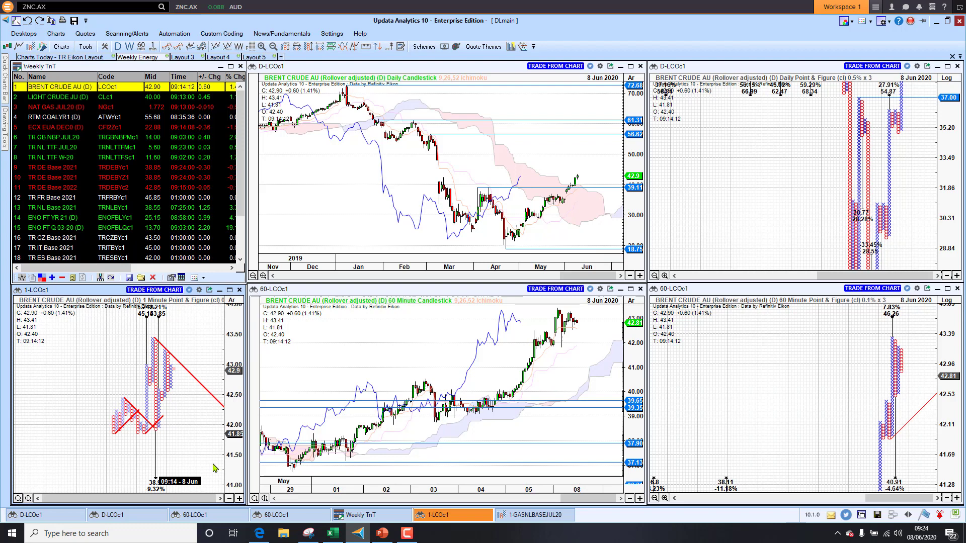
{"action": "left_click", "coordinate": [229, 499]}
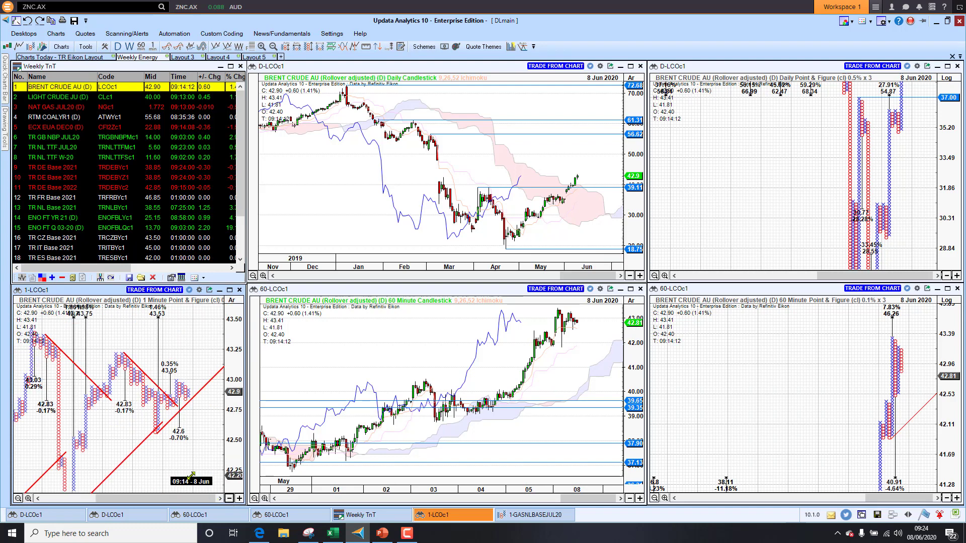
{"action": "scroll", "coordinate": [192, 471], "scroll_direction": "down", "scroll_amount": 1}
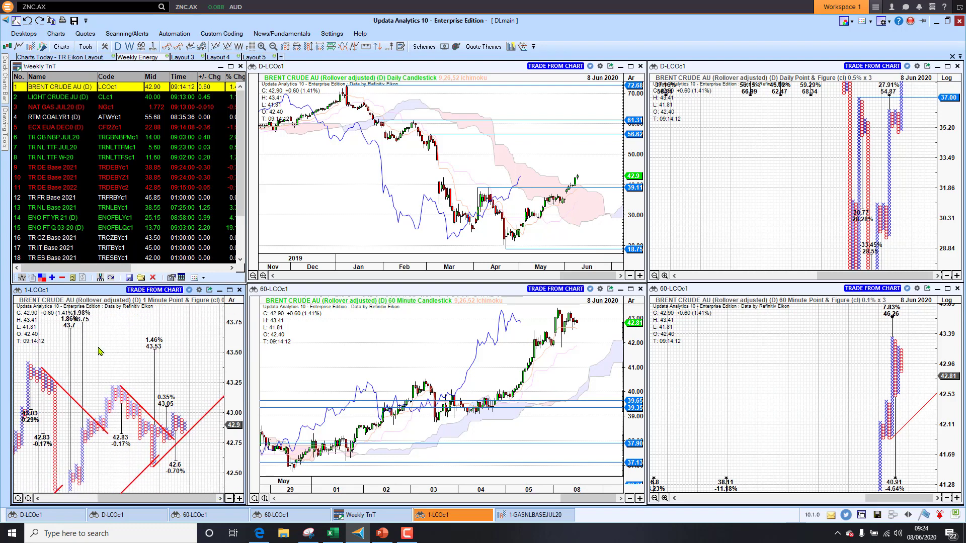
{"action": "scroll", "coordinate": [116, 348], "scroll_direction": "up", "scroll_amount": 1}
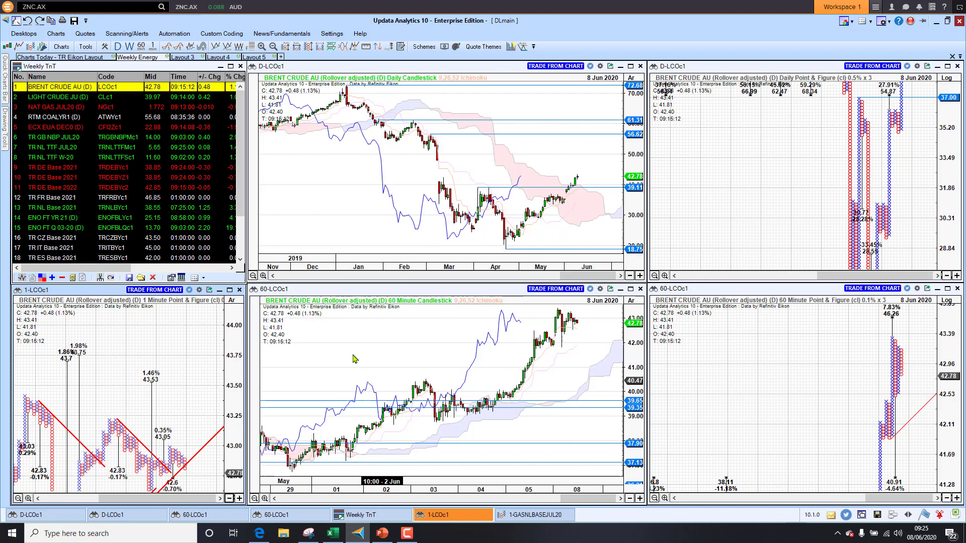
- Load LIGHT CRUDE JU, then NAT GAS JUL20, then the RTM COALYR1 coal contract into the linked charts
{"action": "left_click", "coordinate": [67, 99]}
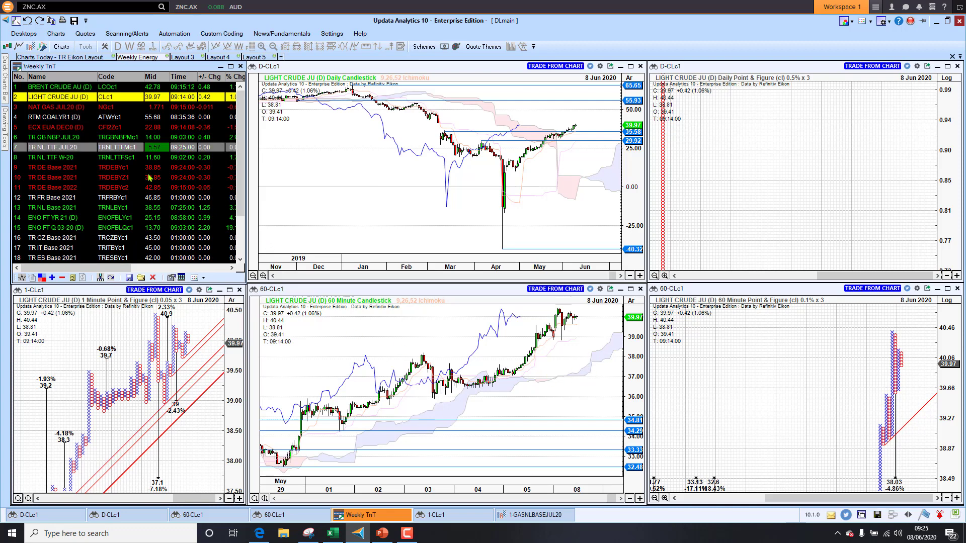
{"action": "left_click", "coordinate": [47, 109]}
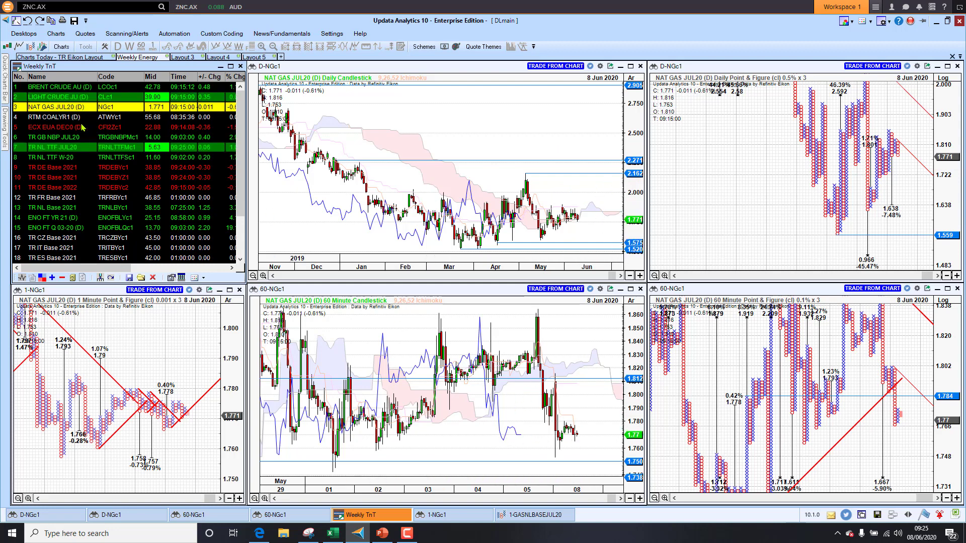
{"action": "left_click", "coordinate": [79, 119]}
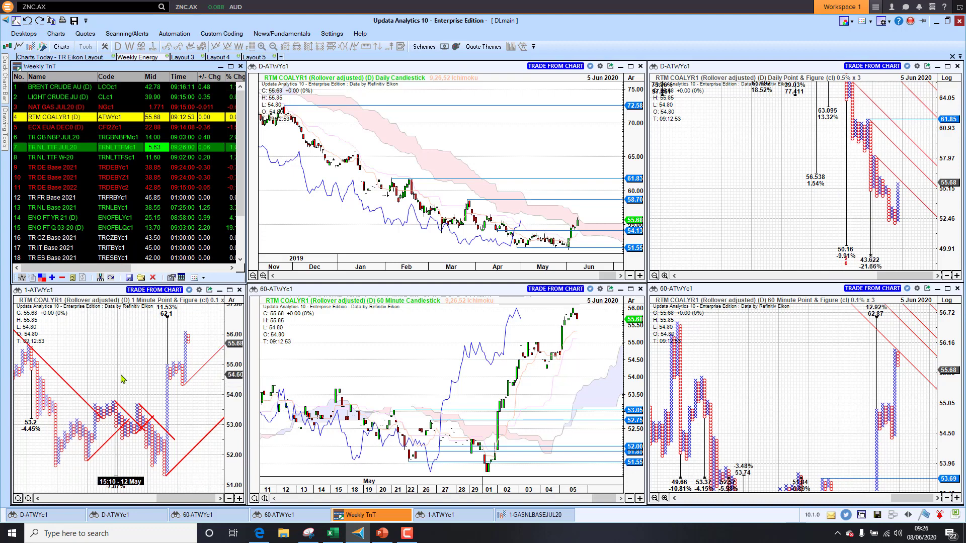
- Show slide 1 of the energy report in PowerPoint, with its ten-market list for the week
{"action": "left_click", "coordinate": [381, 533]}
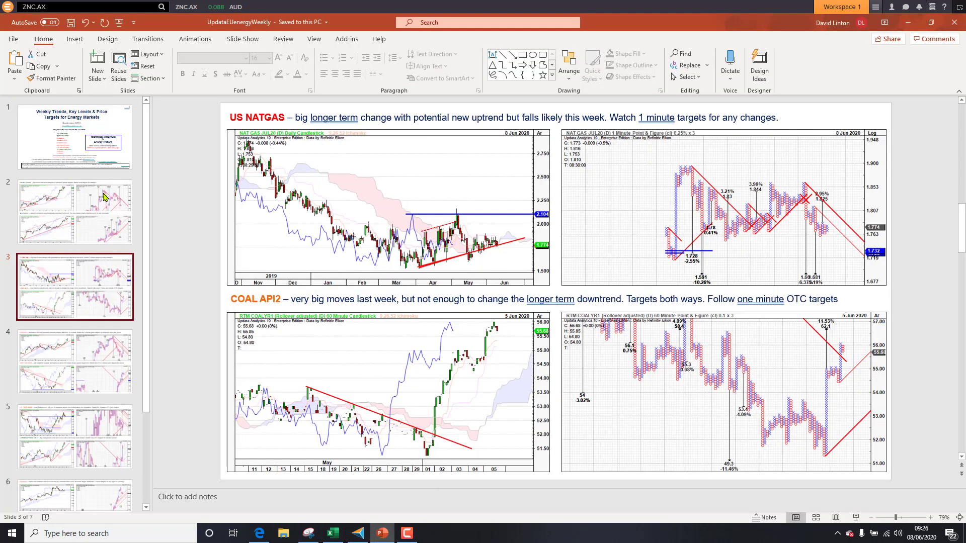
{"action": "left_click", "coordinate": [42, 142]}
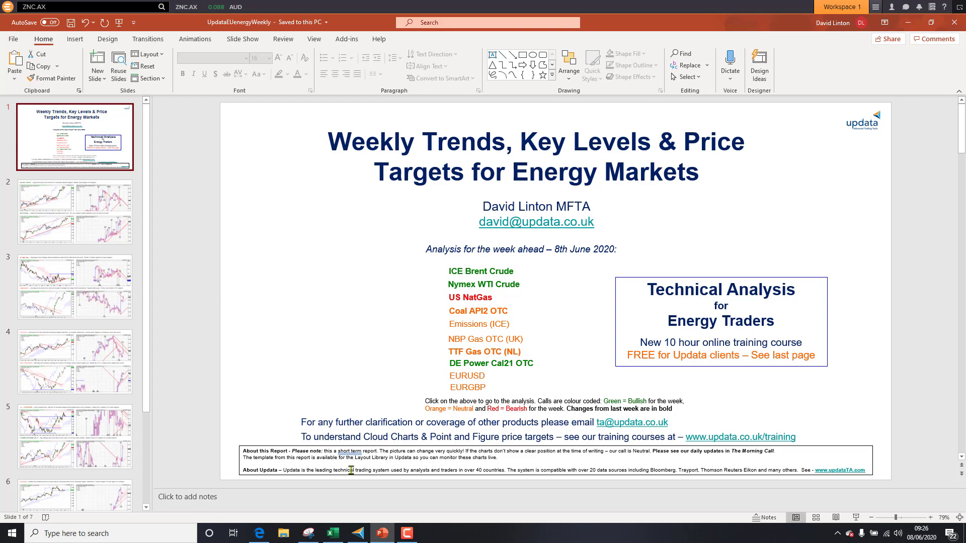
- Back in Updata, load ECX EUA DEC0, then TR GB NBP JUL20 into the Weekly Energy charts
{"action": "left_click", "coordinate": [358, 533]}
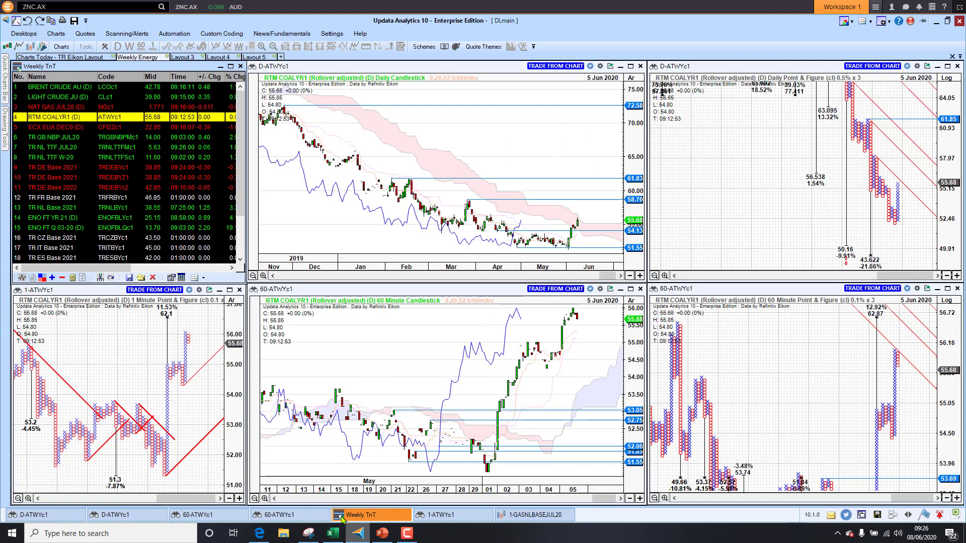
{"action": "left_click", "coordinate": [45, 128]}
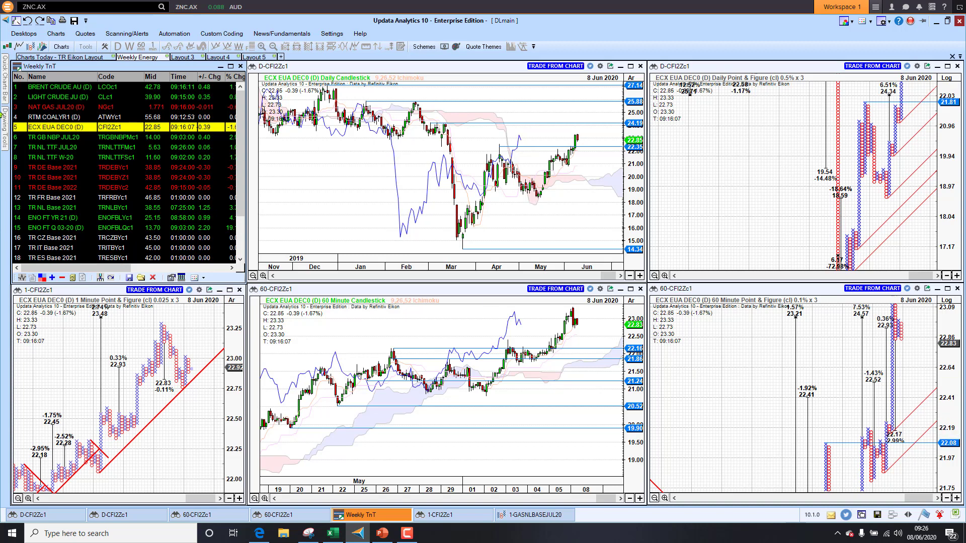
{"action": "left_click", "coordinate": [45, 140]}
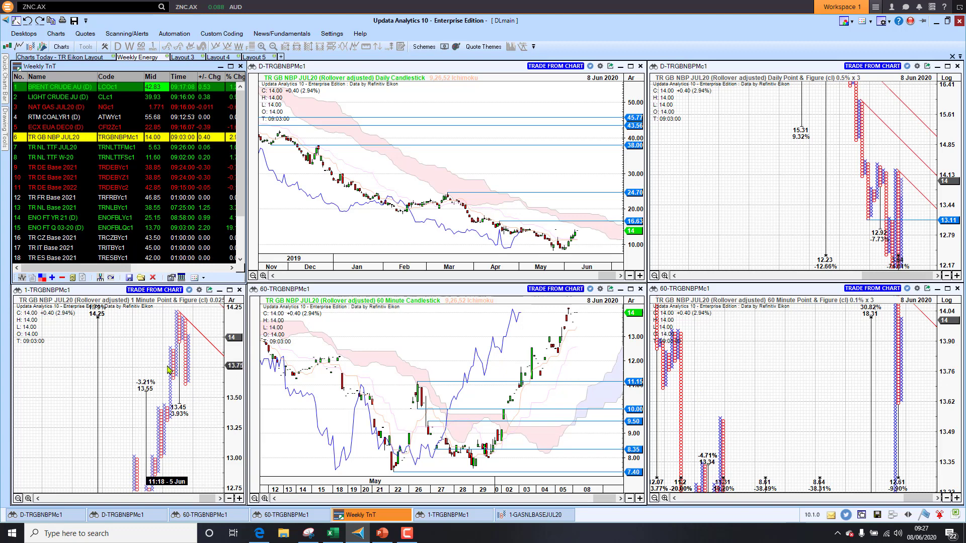
- Load TR NL TTF JUL20 and try smaller and larger box sizes on the 1-minute point & figure chart
{"action": "left_click", "coordinate": [44, 150]}
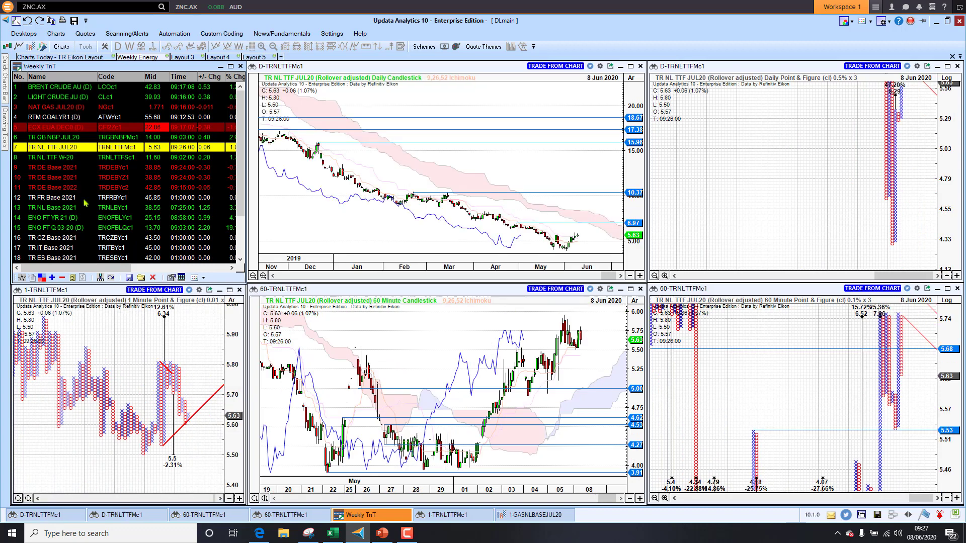
{"action": "left_click", "coordinate": [129, 373]}
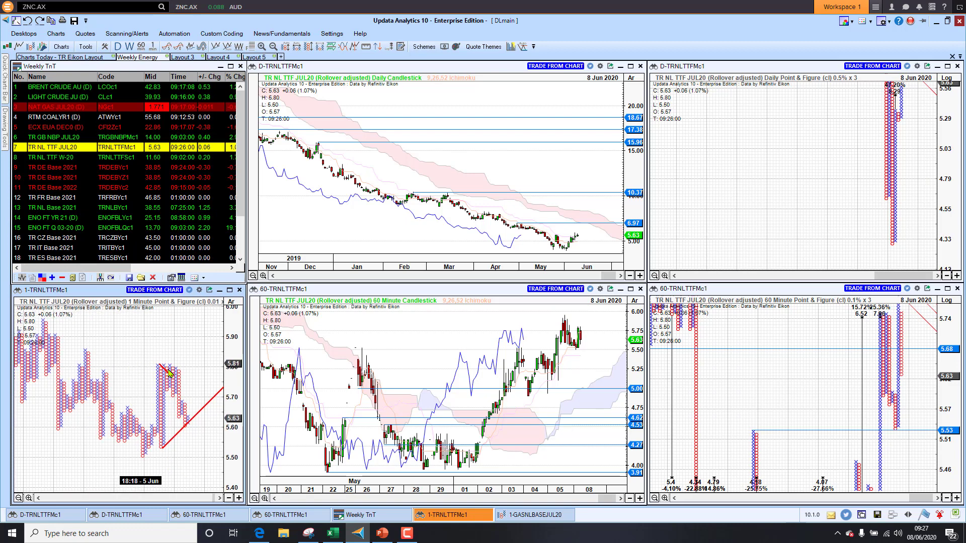
{"action": "left_click", "coordinate": [230, 498]}
{"action": "left_click", "coordinate": [236, 498]}
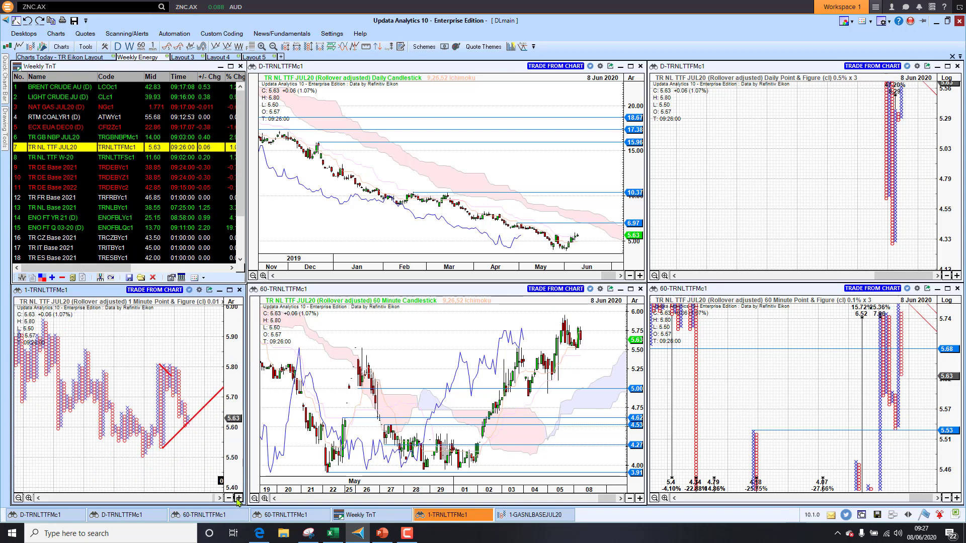
- Compare with TR GB NBP JUL20, return to TTF, and mark a red dashed level on the 60-minute chart
{"action": "left_click", "coordinate": [56, 140]}
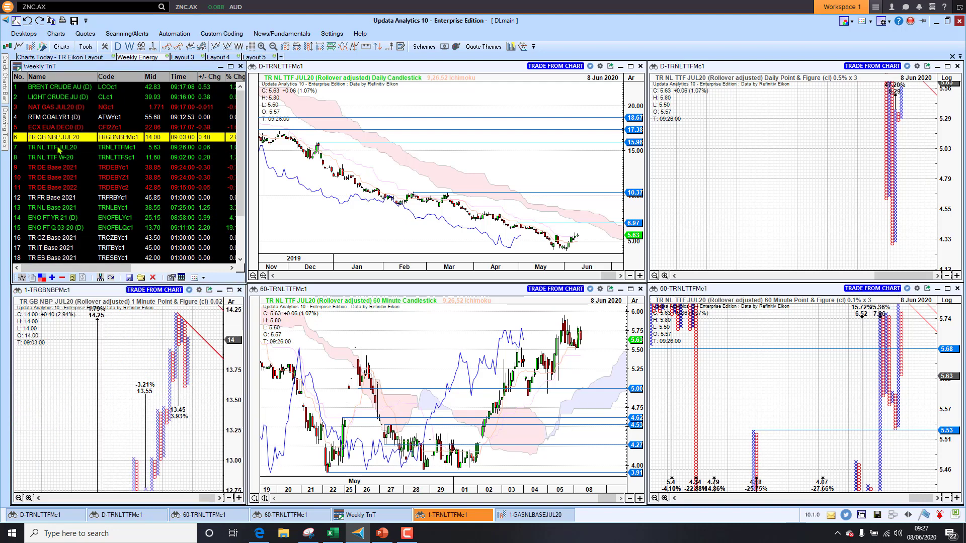
{"action": "left_click", "coordinate": [59, 148]}
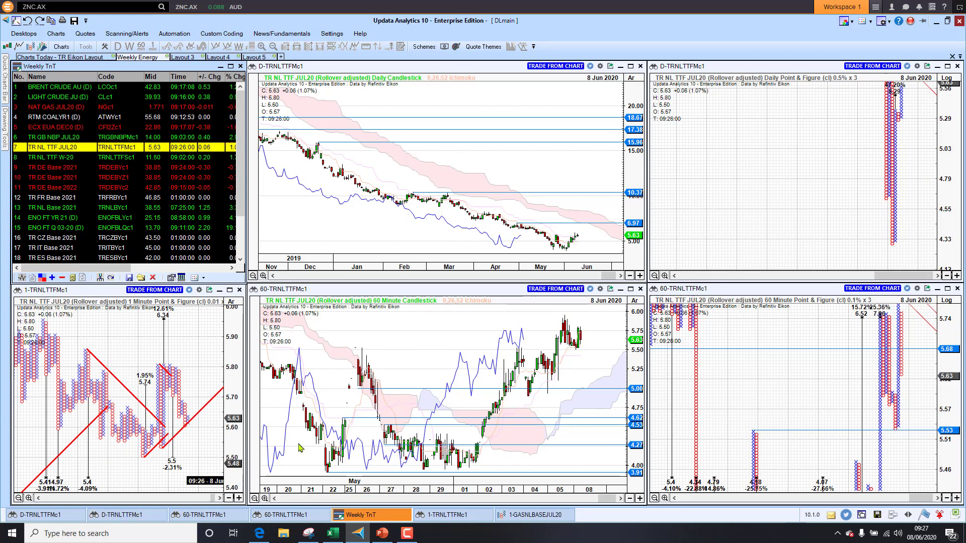
{"action": "left_click", "coordinate": [540, 393]}
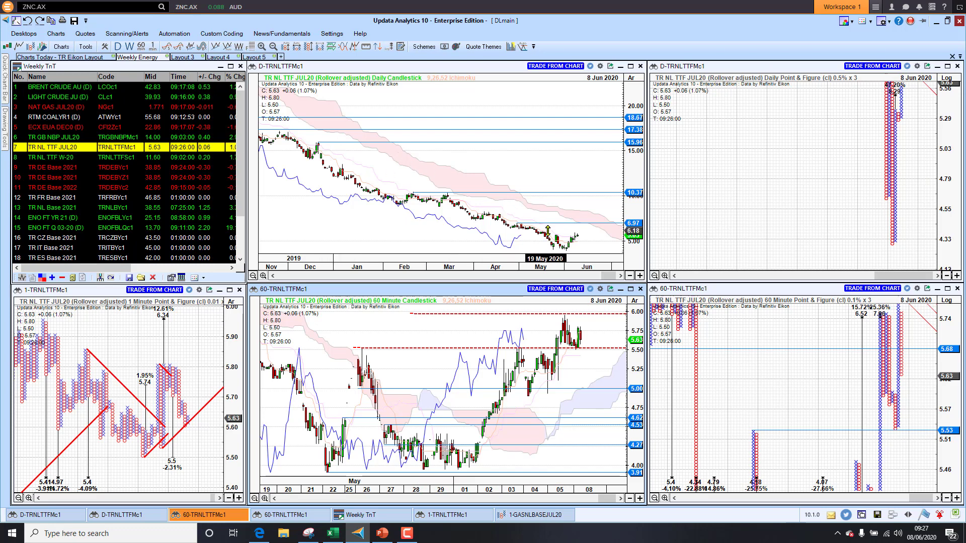
- Load TR NL TTF W-20, then the TR DE Base 2021 power contract into the linked charts
{"action": "left_click", "coordinate": [47, 160]}
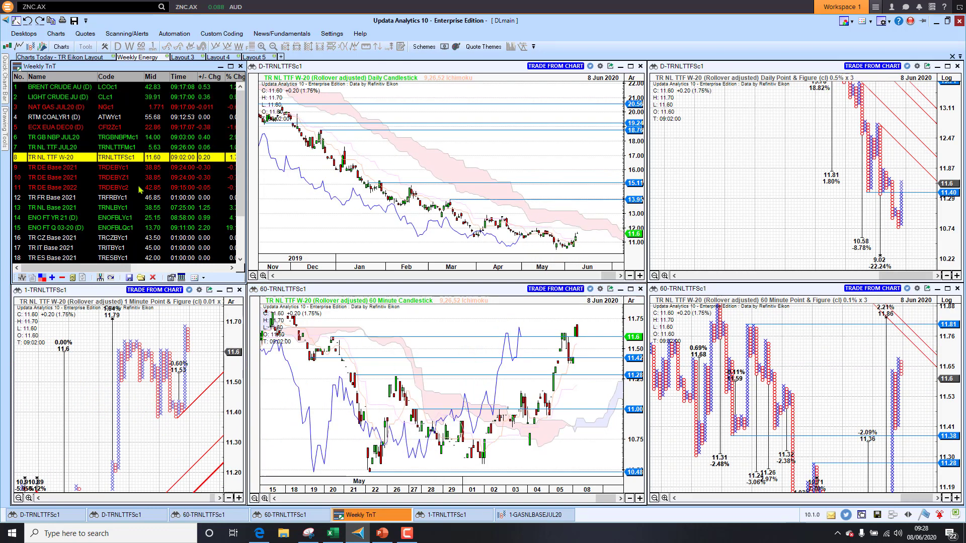
{"action": "left_click", "coordinate": [52, 168]}
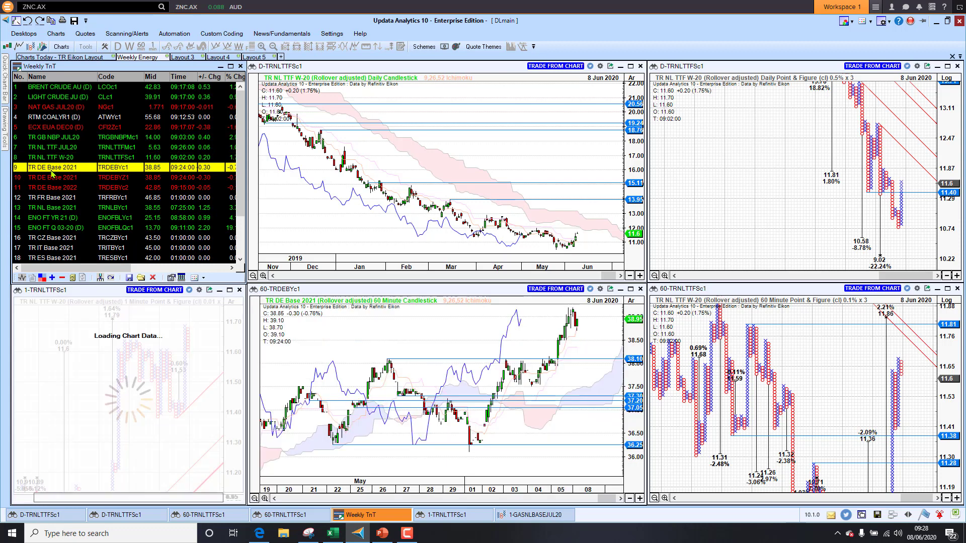